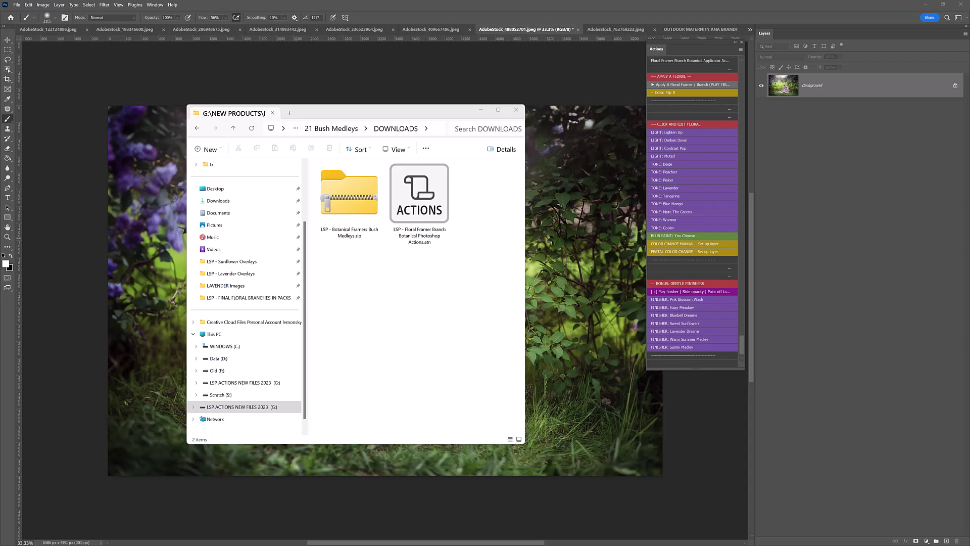
Step: Extract the Botanical Framers Bush Medleys zip into a new LSP - Botanical Framers Bush Medleys folder
right_click(332, 189)
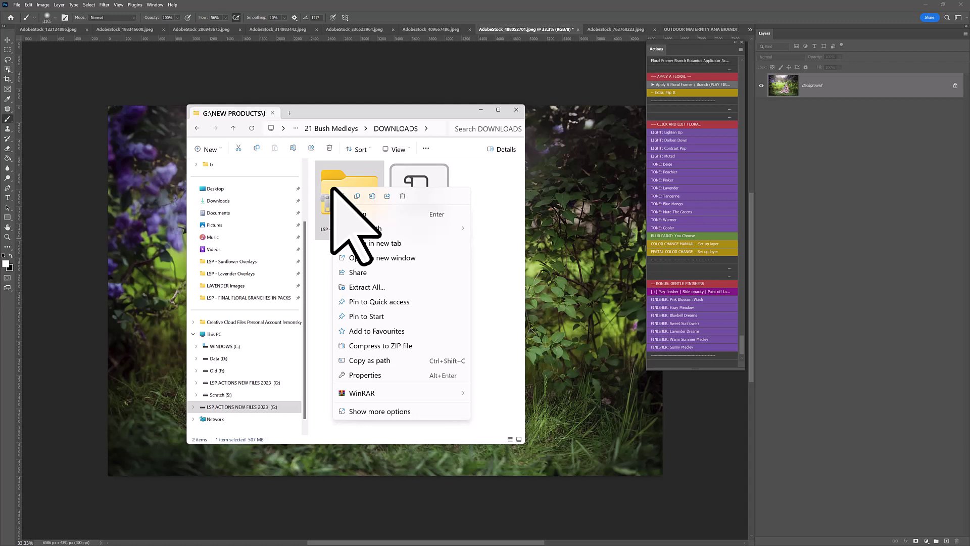
left_click(379, 286)
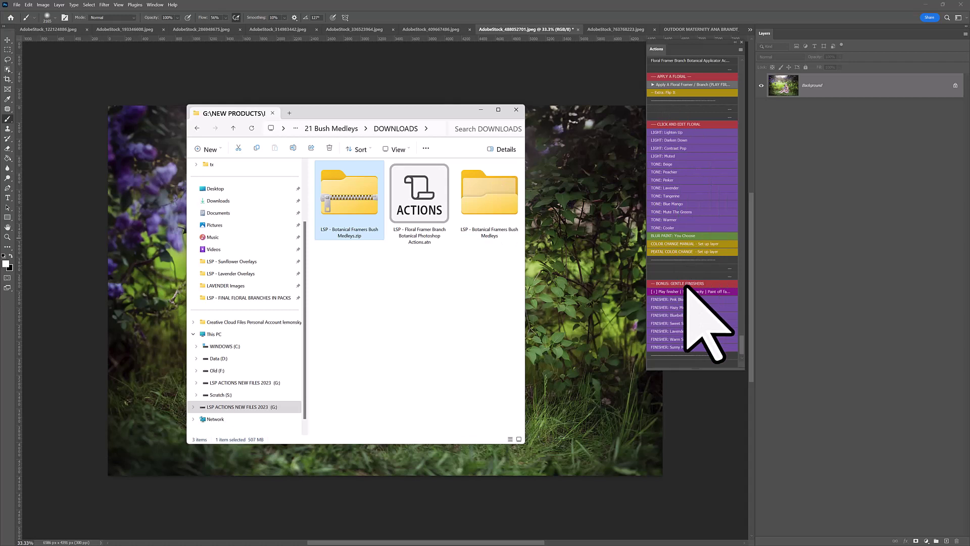
Step: Load the LSP Floral Framer Branch Botanical actions and display them in Button Mode
double_click(408, 211)
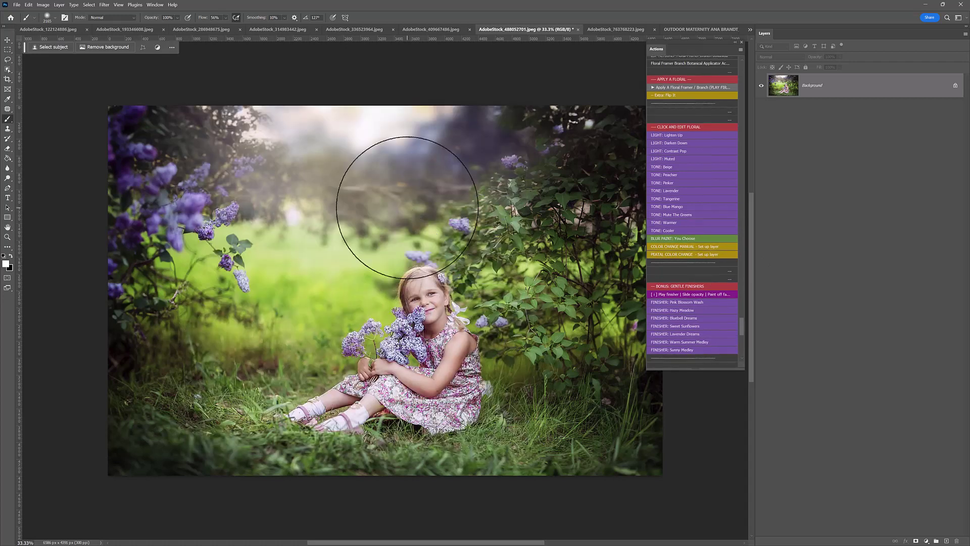
left_click(741, 49)
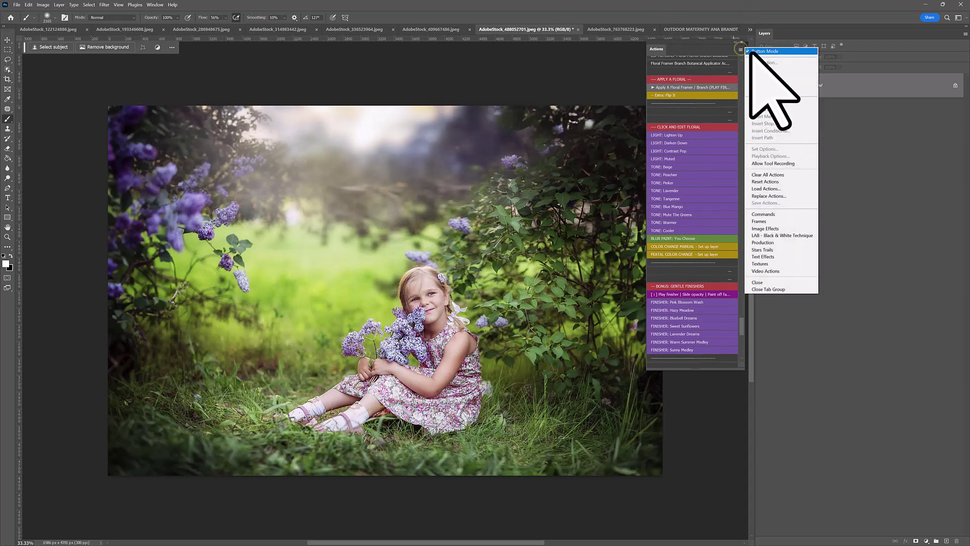
left_click(751, 51)
left_click(741, 50)
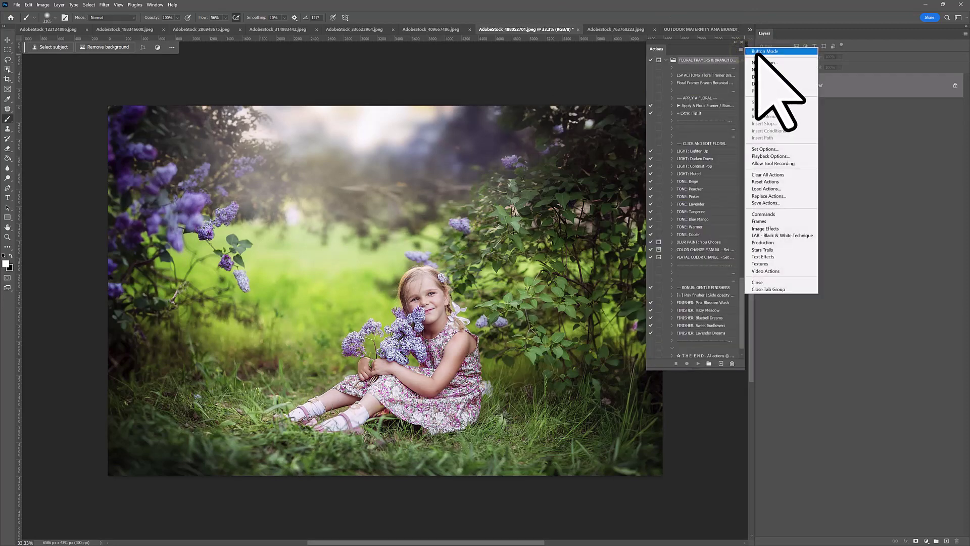
left_click(756, 52)
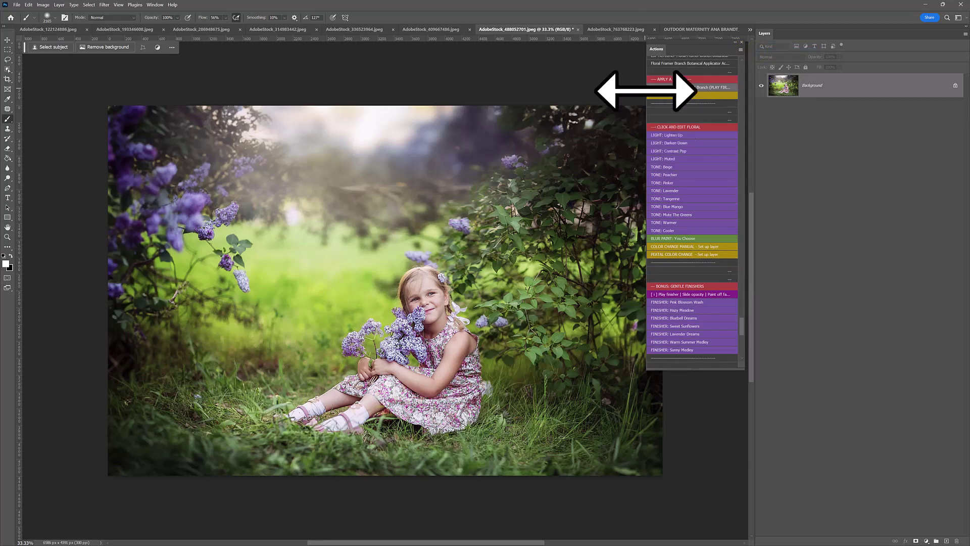
Step: Enlarge the Actions panel so more of the coloured action buttons are visible
left_click_drag(645, 91, 649, 112)
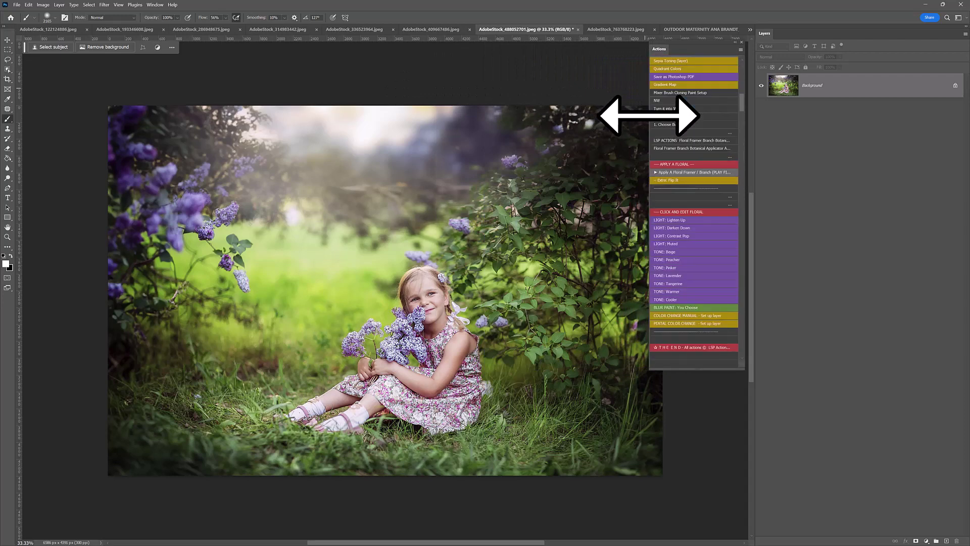
left_click_drag(742, 98, 740, 256)
scroll(740, 257, "up", 5)
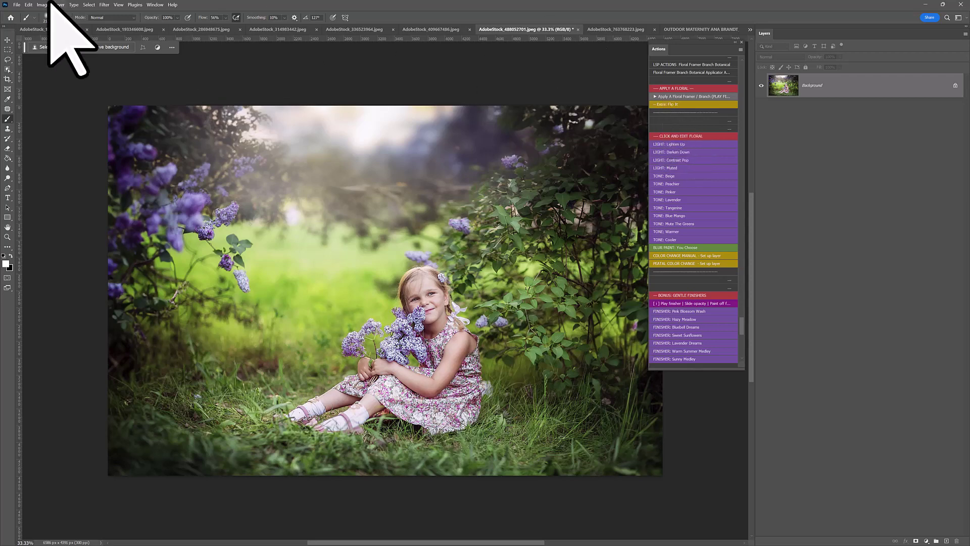
Step: Check the File menu for the Place Embedded command, then close it unused
left_click(16, 5)
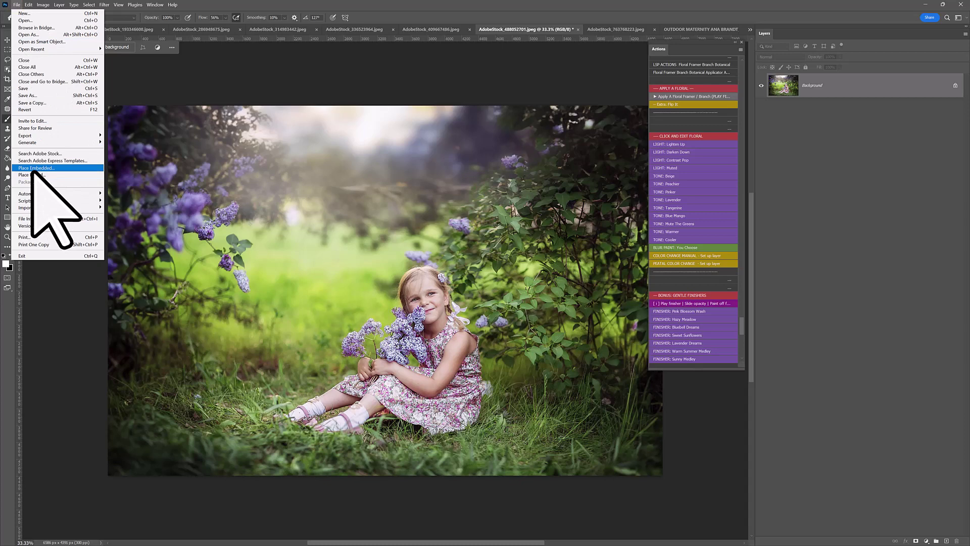
left_click(11, 5)
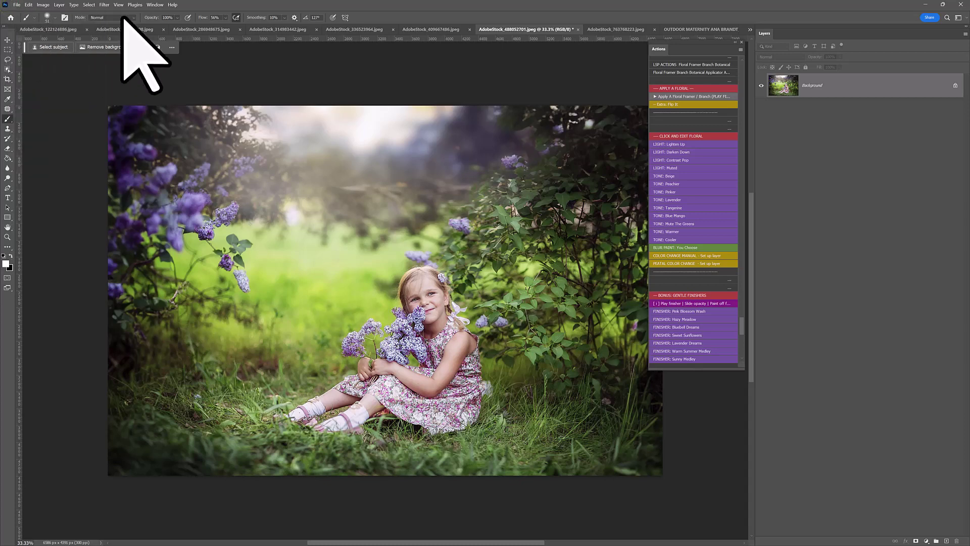
Step: Run Apply A Floral Framer, enter the Botanical Framers Bush Medleys folder, and view it as Large icons
left_click(659, 97)
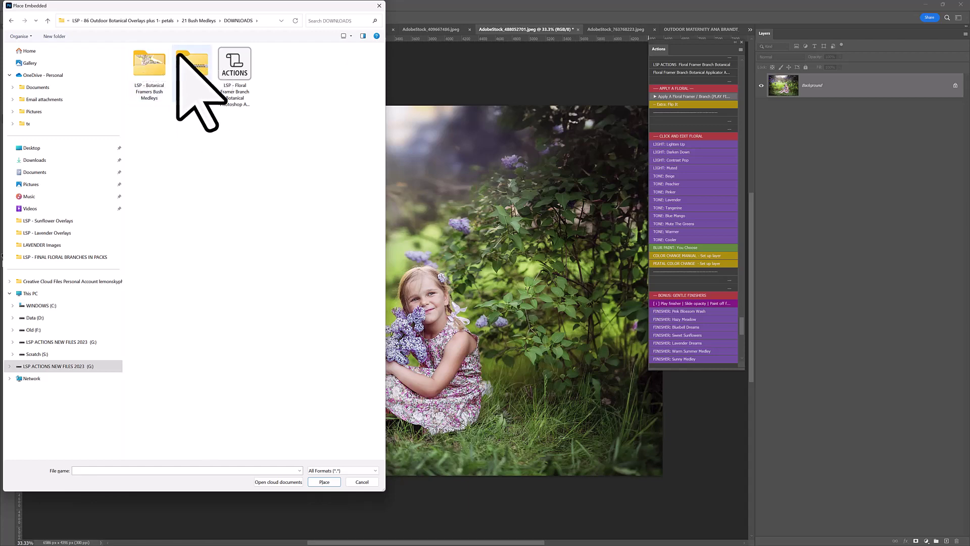
double_click(145, 72)
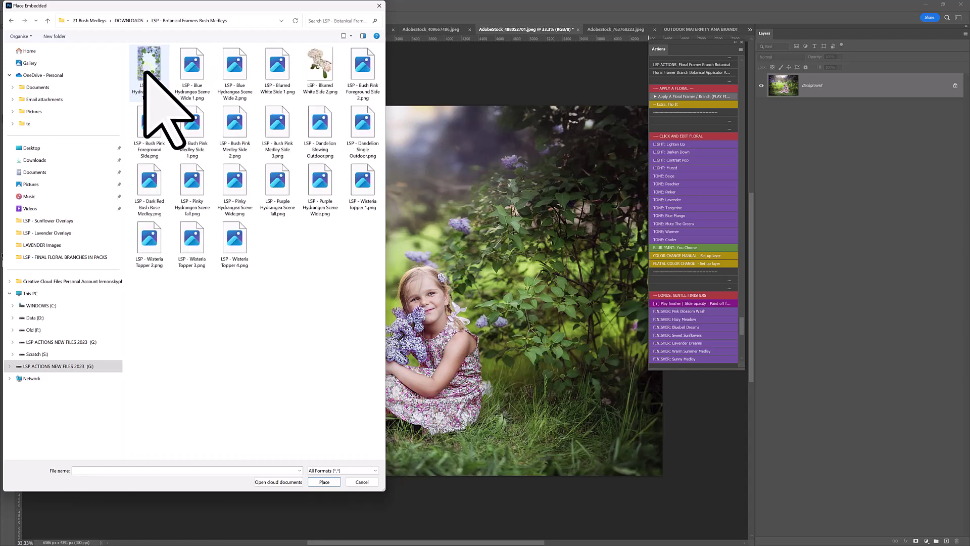
right_click(317, 250)
mouse_move(334, 255)
left_click(409, 266)
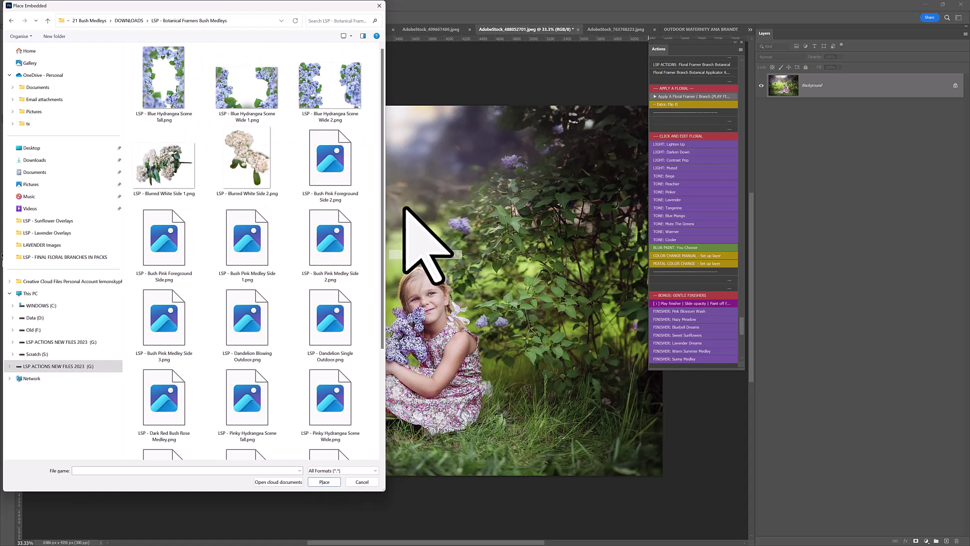
Step: Scroll down the overlay thumbnails to reach Wisteria Topper 3
left_click_drag(383, 135, 382, 148)
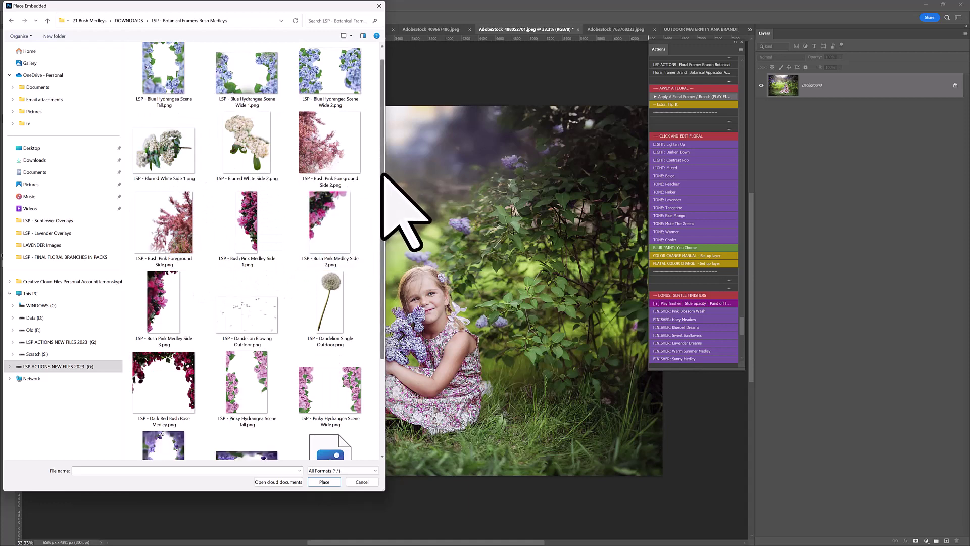
left_click_drag(382, 173, 384, 253)
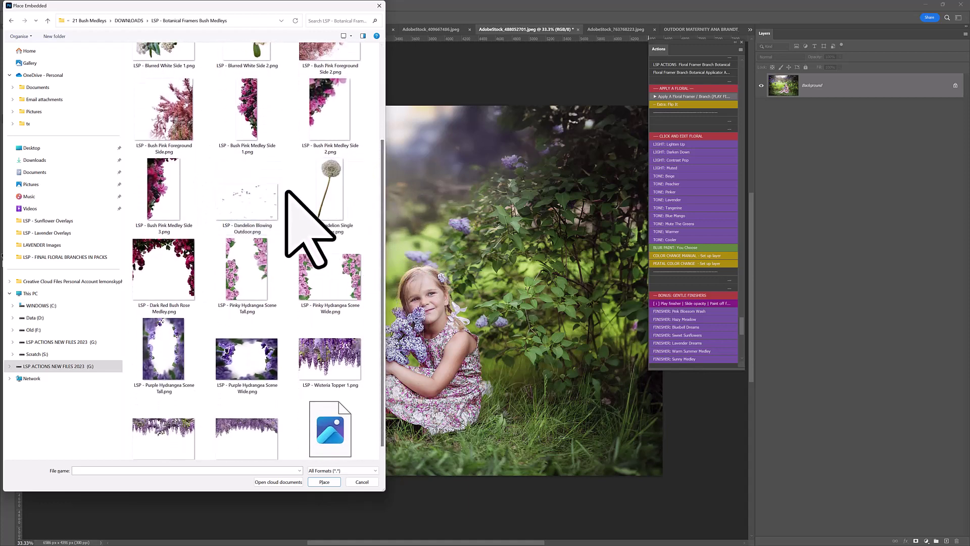
left_click_drag(384, 217, 380, 253)
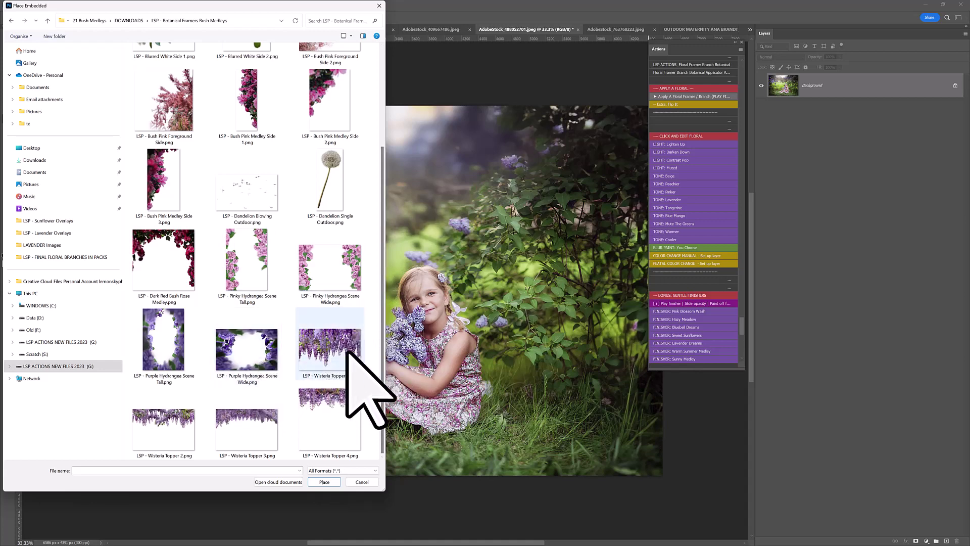
Step: Place Wisteria Topper 3 along the top at about 110.58%, commit, and toggle it to compare
double_click(227, 435)
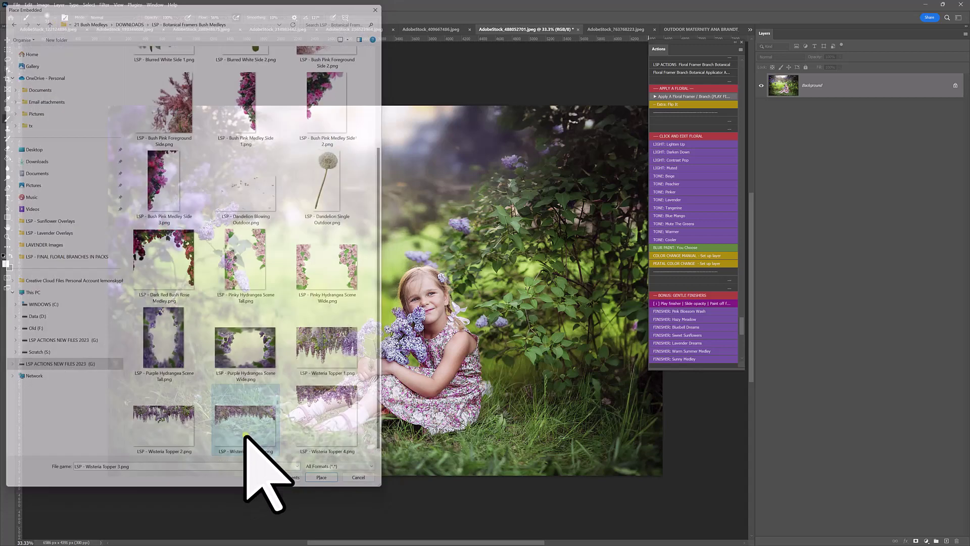
left_click_drag(365, 320, 336, 283)
left_click_drag(608, 261, 662, 261)
mouse_move(504, 242)
left_mouse_down()
mouse_move(506, 269)
mouse_move(500, 215)
mouse_move(505, 259)
left_mouse_up()
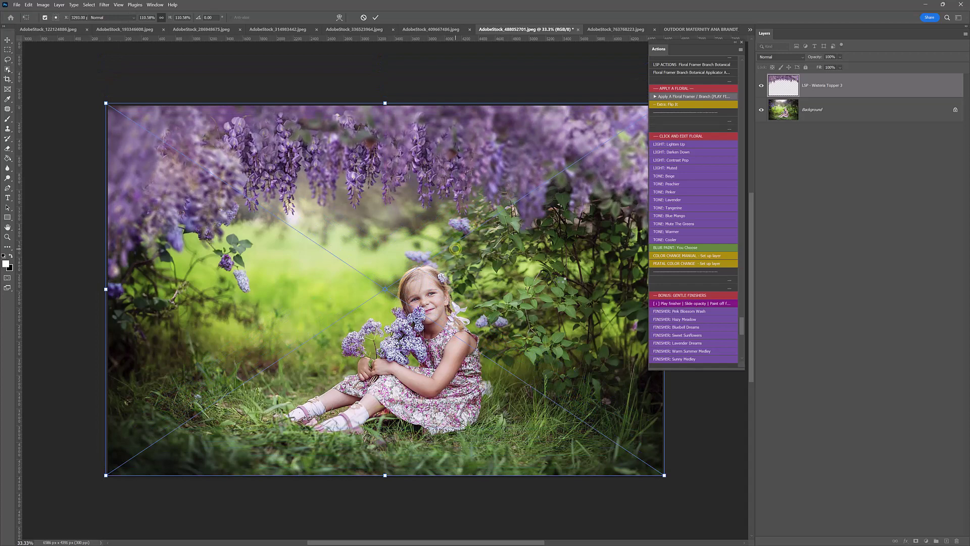
key("Return")
left_click(761, 86)
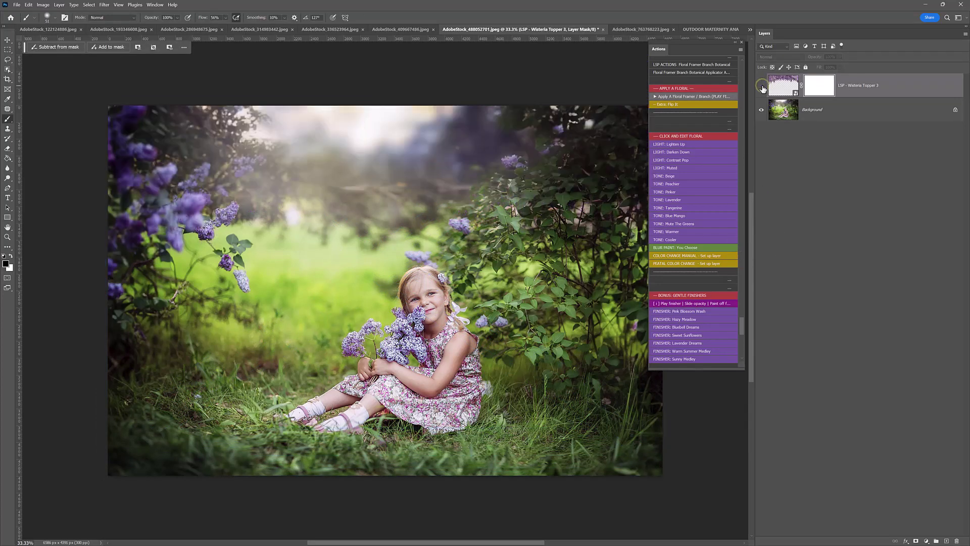
left_click(761, 86)
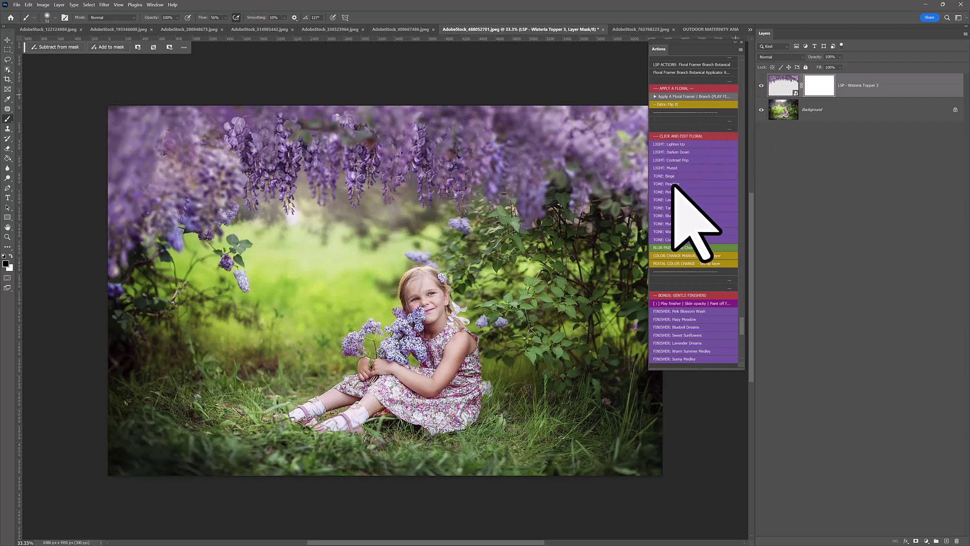
Step: Add the TONE: Blue Mango layer at 30% and toggle the wisteria overlay to compare
left_click(666, 215)
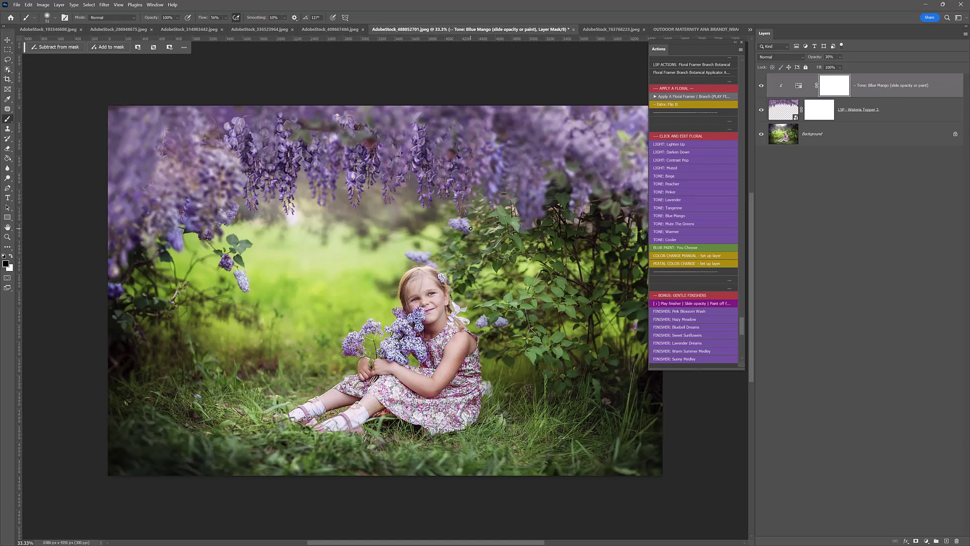
left_click(761, 110)
left_click(761, 110)
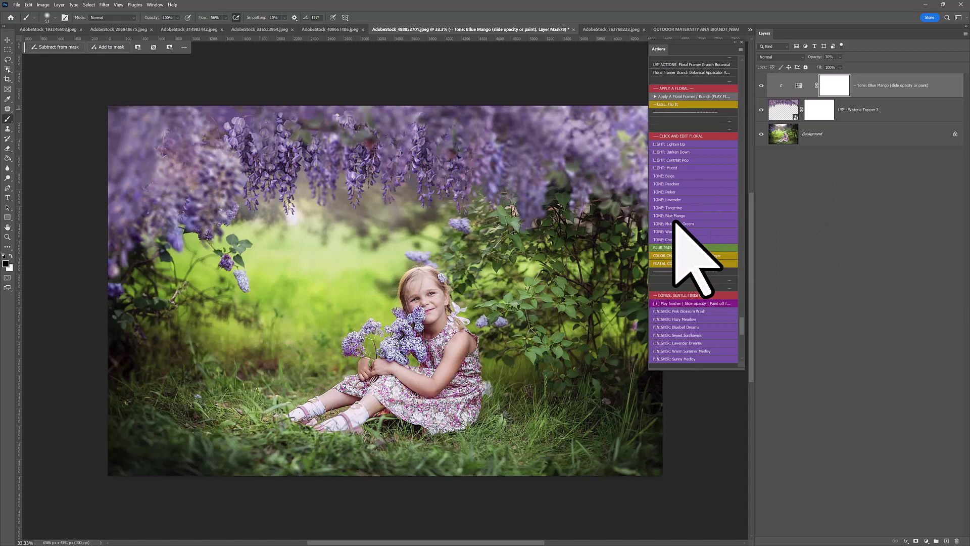
scroll(680, 216, "down", 3)
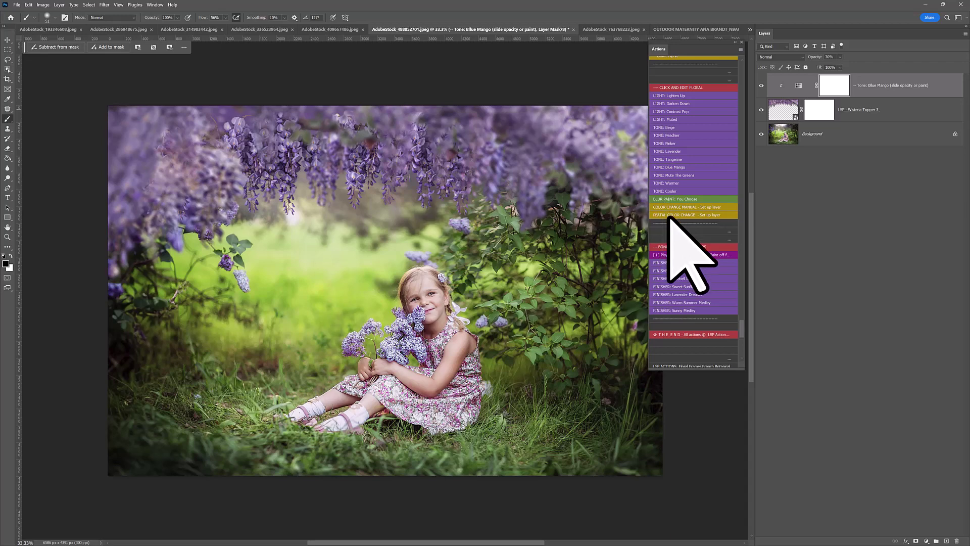
Step: Apply FINISHER: Warm Summer Medley and raise the finish group's opacity to 77%
scroll(669, 212, "down", 2)
scroll(679, 216, "up", 3)
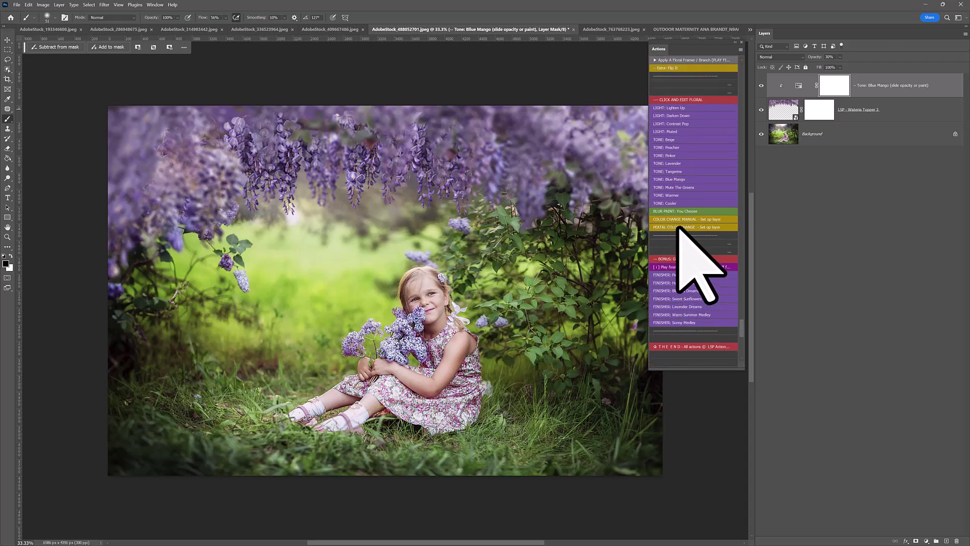
scroll(693, 261, "up", 1)
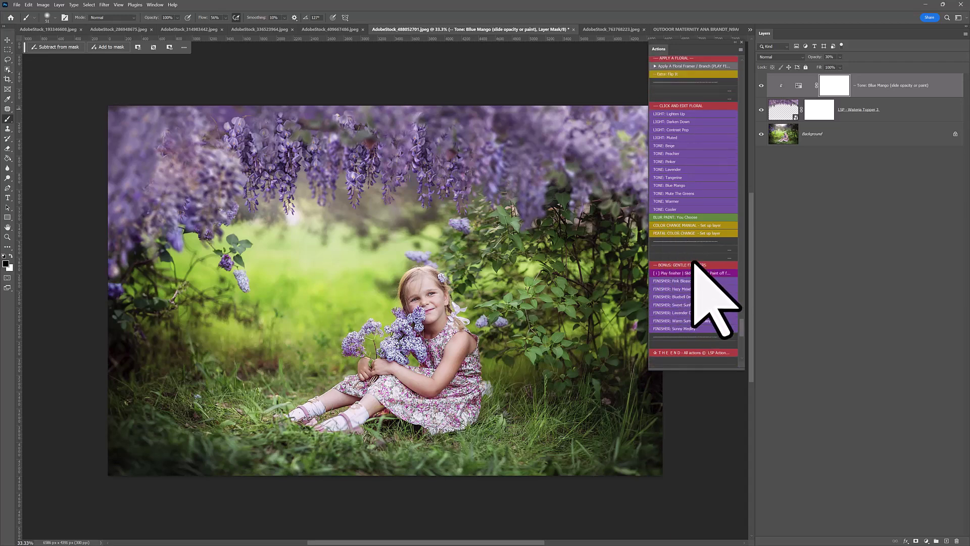
left_click(668, 322)
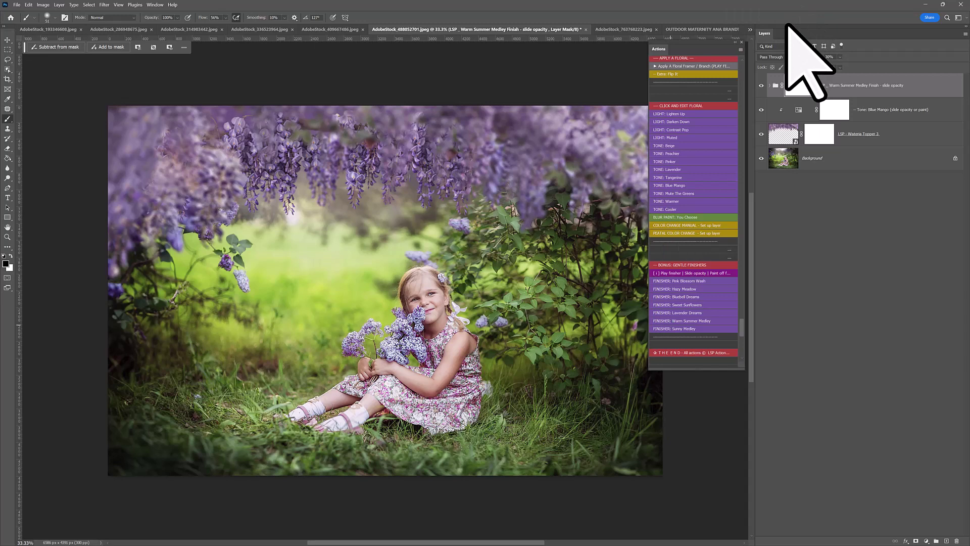
left_click(839, 57)
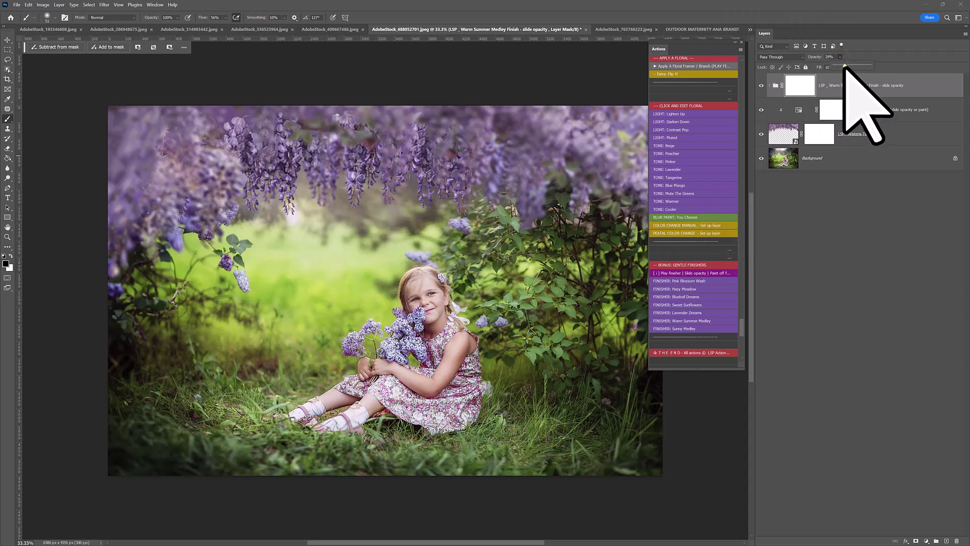
scroll(714, 216, "up", 2)
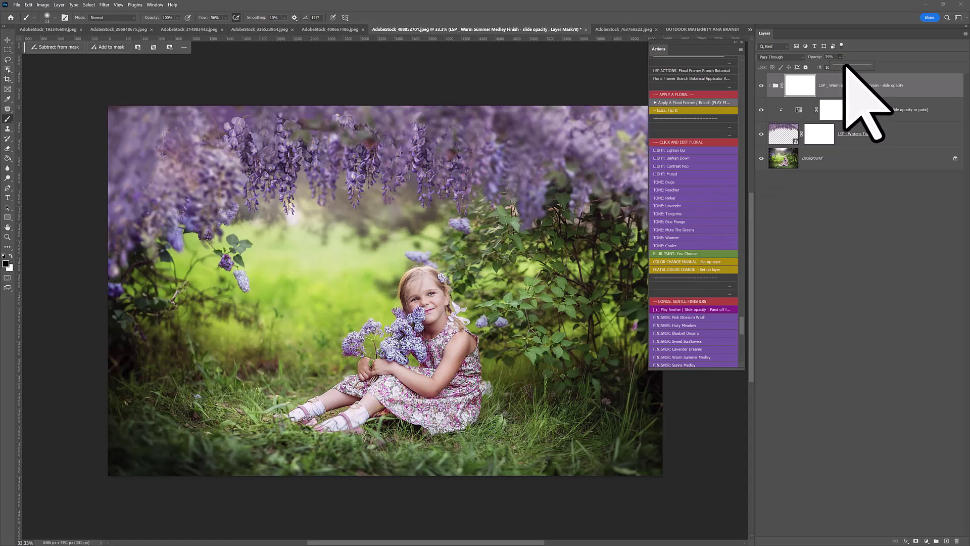
left_click_drag(845, 65, 860, 64)
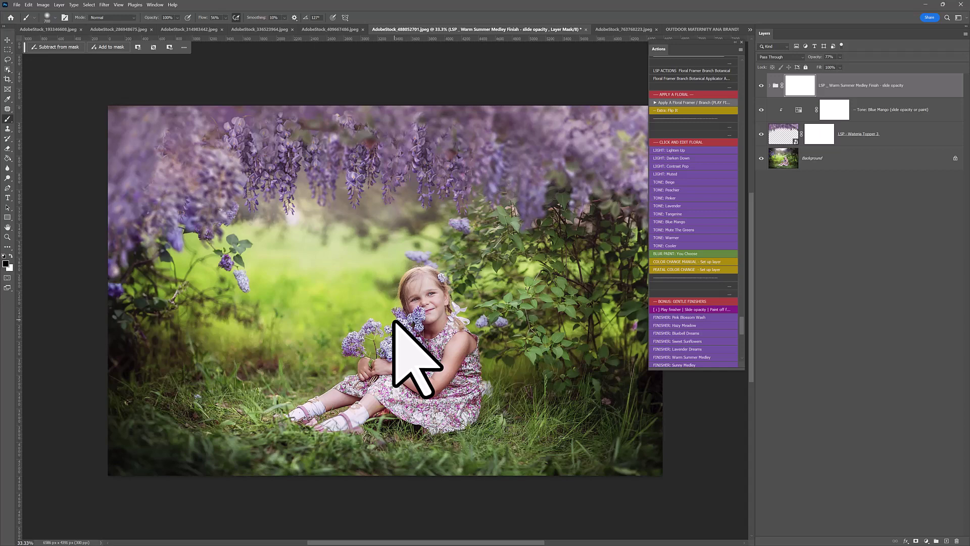
Step: With a soft black brush, paint the warm finish off the girl's face and bouquet
right_click(393, 320)
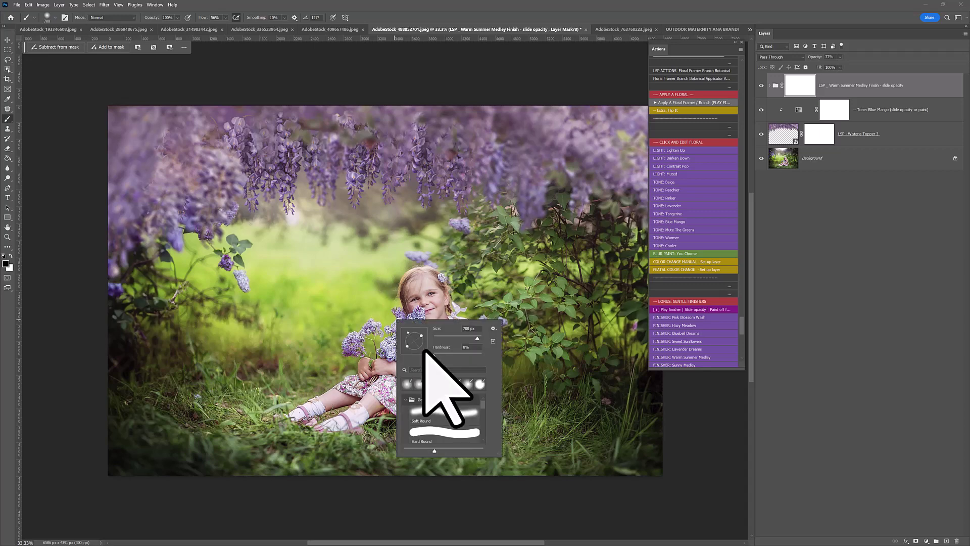
left_click(411, 301)
mouse_move(417, 295)
left_mouse_down()
mouse_move(423, 288)
mouse_move(454, 375)
left_mouse_up()
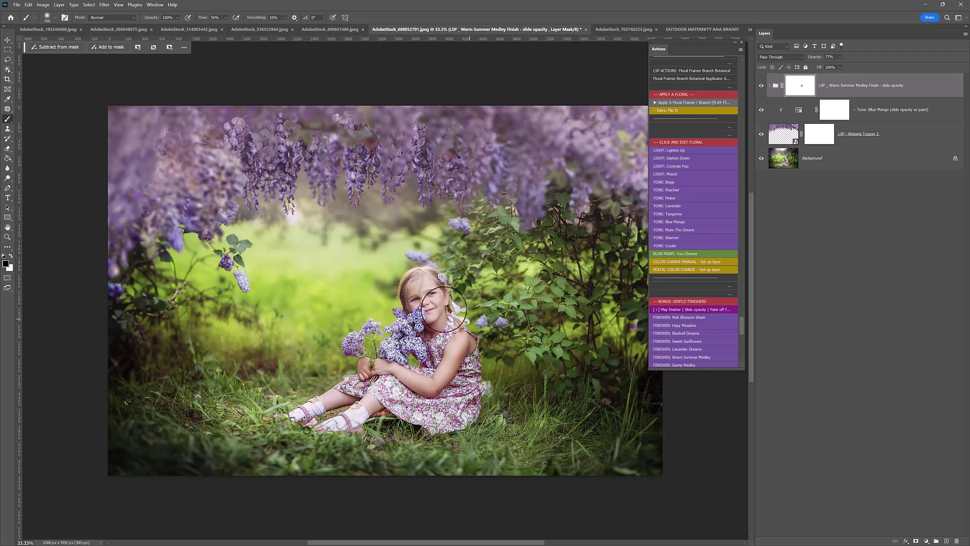
mouse_move(443, 308)
left_mouse_down()
mouse_move(400, 360)
mouse_move(420, 319)
left_mouse_up()
Step: Enlarge the brush, mask the finish off the top wisteria, and toggle the mask to compare
right_click(421, 318)
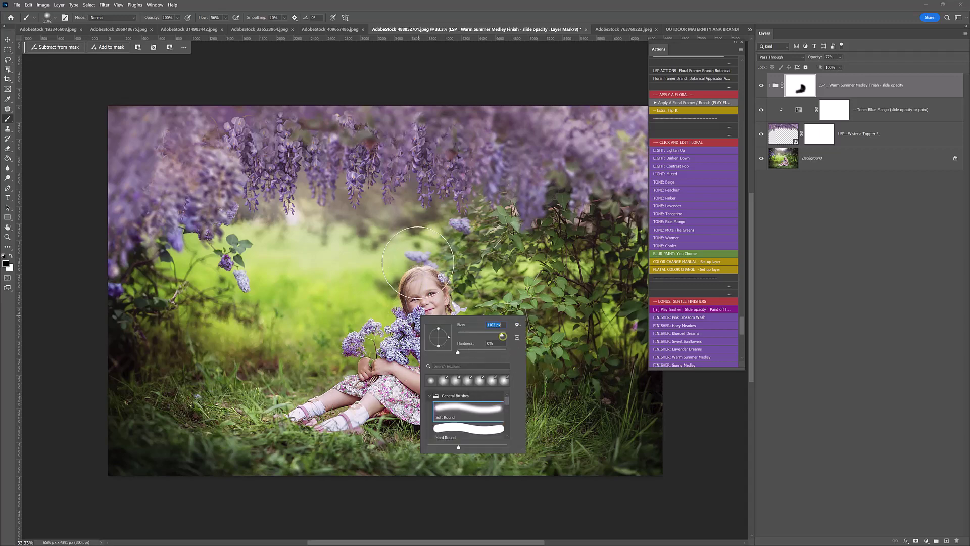
key("Return")
mouse_move(368, 187)
left_mouse_down()
mouse_move(327, 181)
mouse_move(384, 172)
mouse_move(529, 192)
mouse_move(219, 196)
mouse_move(568, 192)
left_mouse_up()
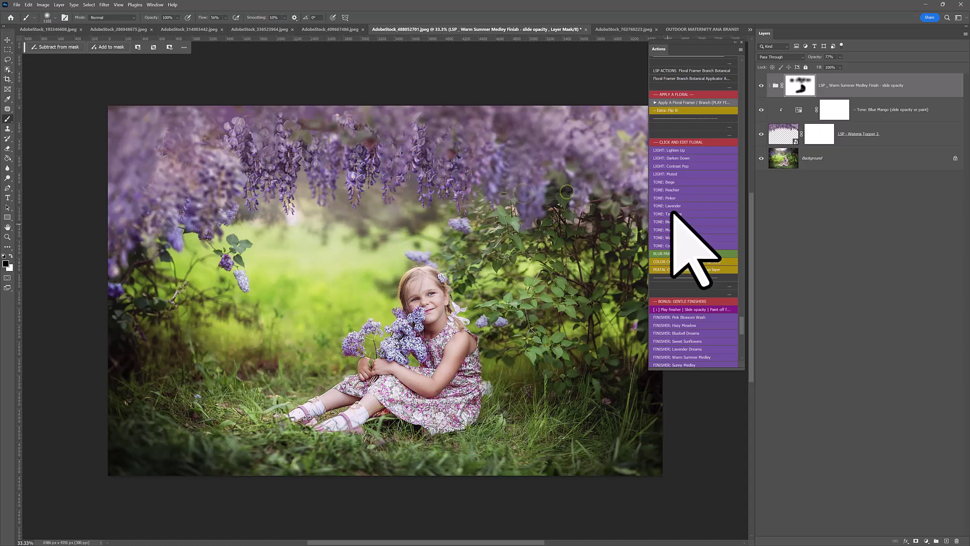
left_click(805, 89, "shift")
left_click(805, 88, "shift")
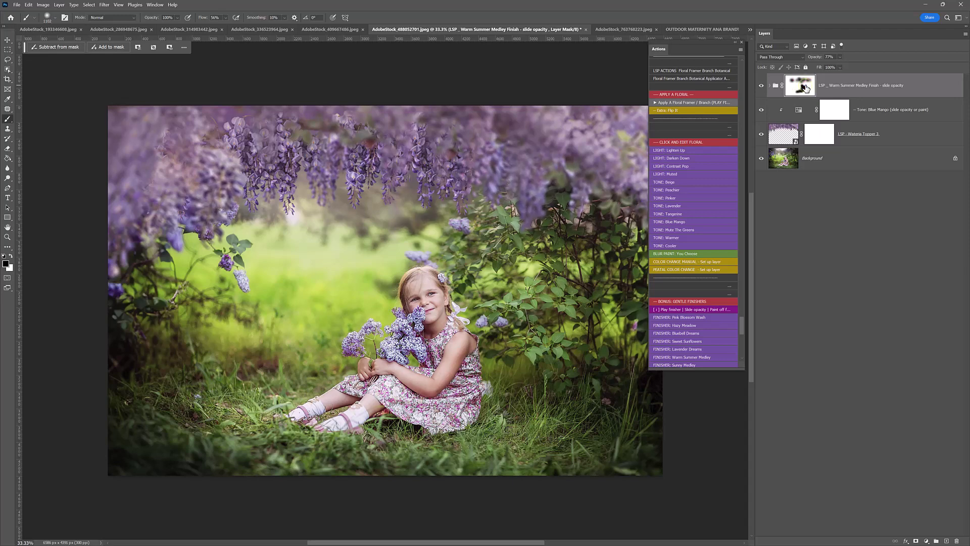
Step: Toggle between the original photo alone and all edit layers to compare
left_click(762, 159, "alt")
left_click(761, 160, "alt")
left_click(761, 160, "alt")
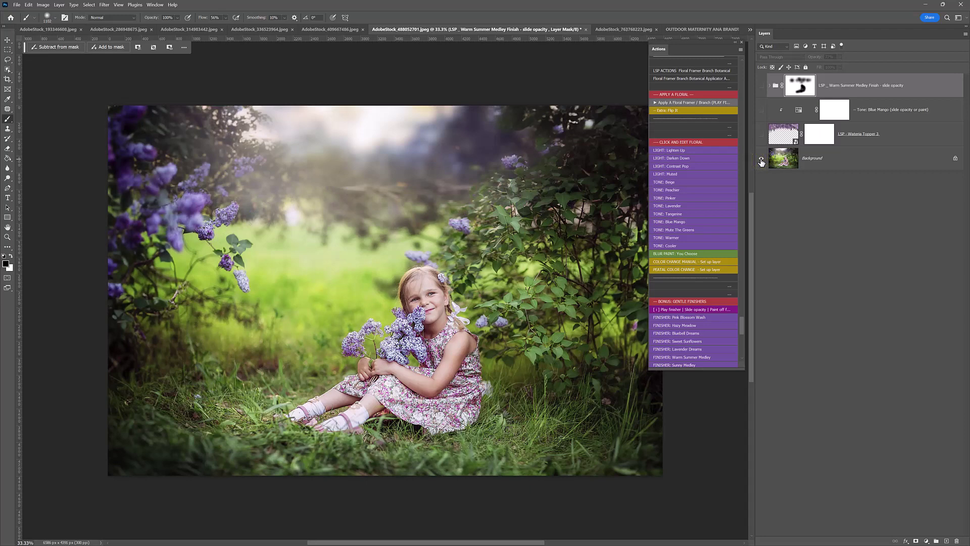
left_click(761, 160, "alt")
Step: Add LIGHT: Darken Down at 30% above Wisteria Topper 3, masked off the top wisteria
left_click(774, 140)
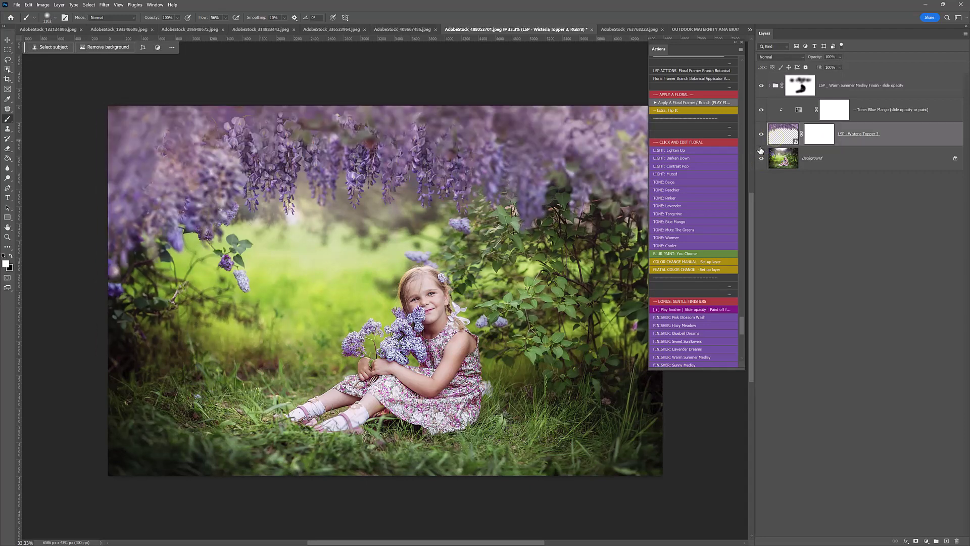
left_click(693, 159)
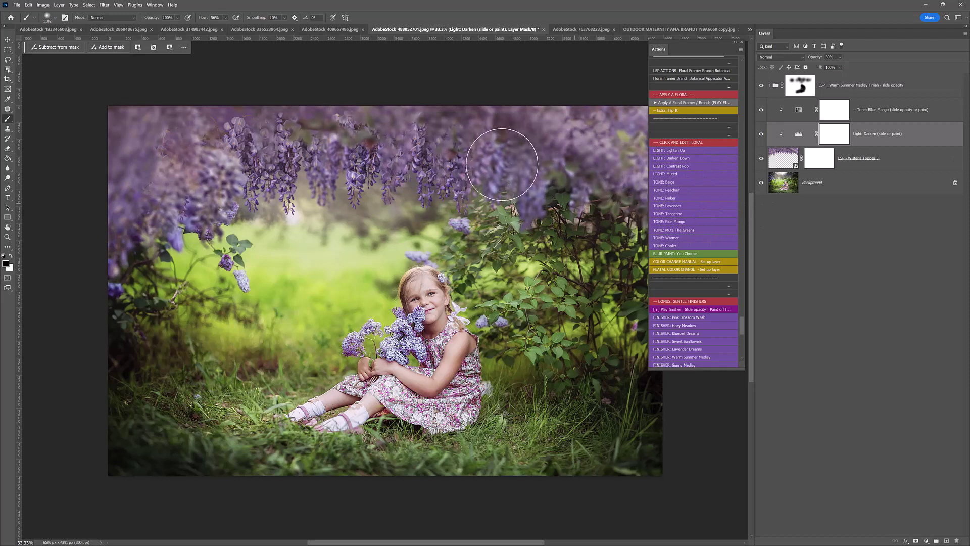
mouse_move(447, 160)
left_mouse_down()
mouse_move(542, 174)
mouse_move(564, 191)
left_mouse_up()
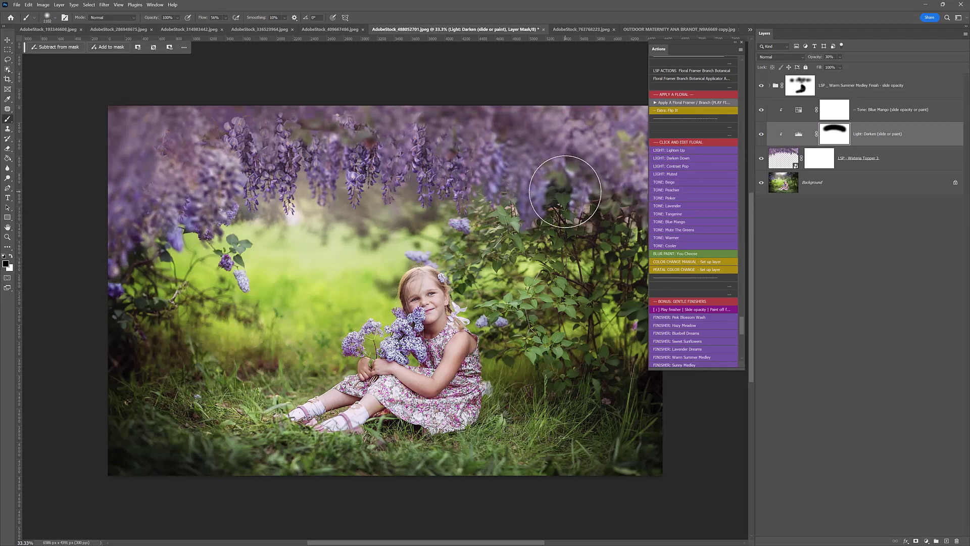
left_click(761, 183, "alt")
left_click(761, 183, "alt")
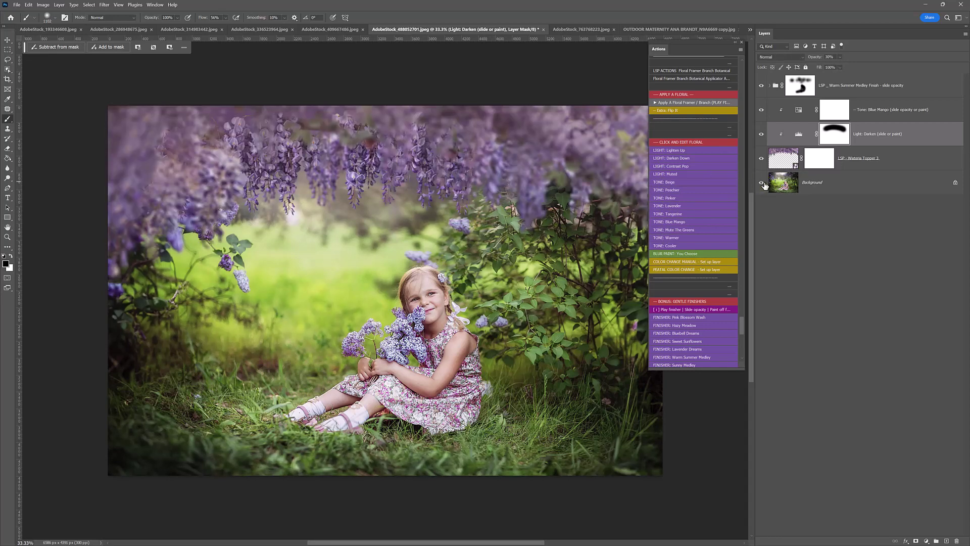